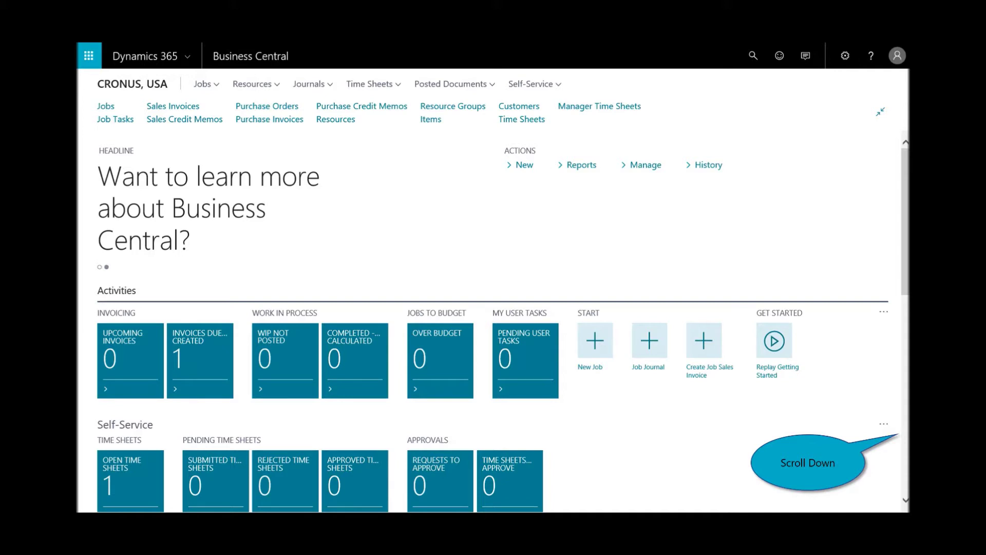
- Scroll the role center down, then back up to the headline and Activities tiles
{"action": "scroll", "coordinate": [608, 154], "scroll_direction": "down", "scroll_amount": 8}
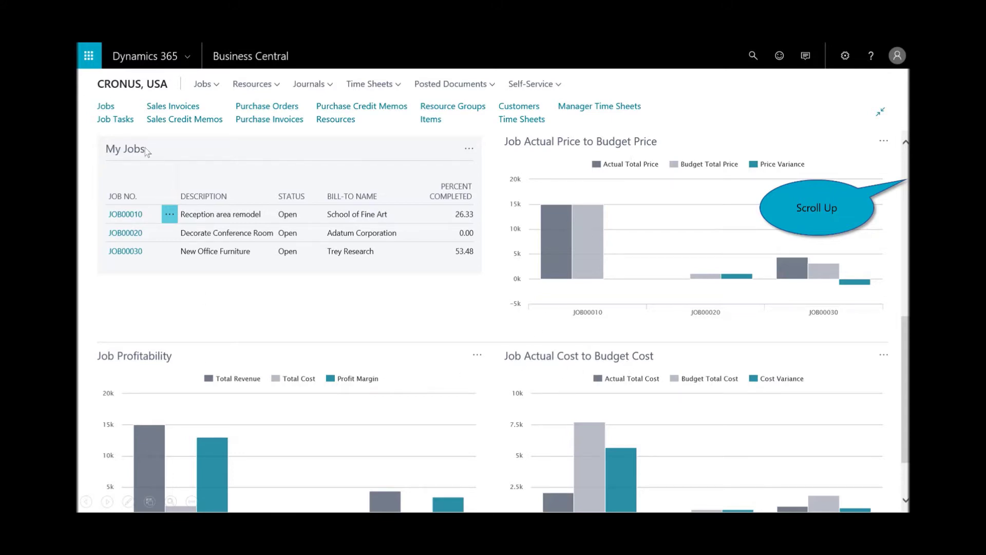
{"action": "scroll", "coordinate": [904, 176], "scroll_direction": "up", "scroll_amount": 5}
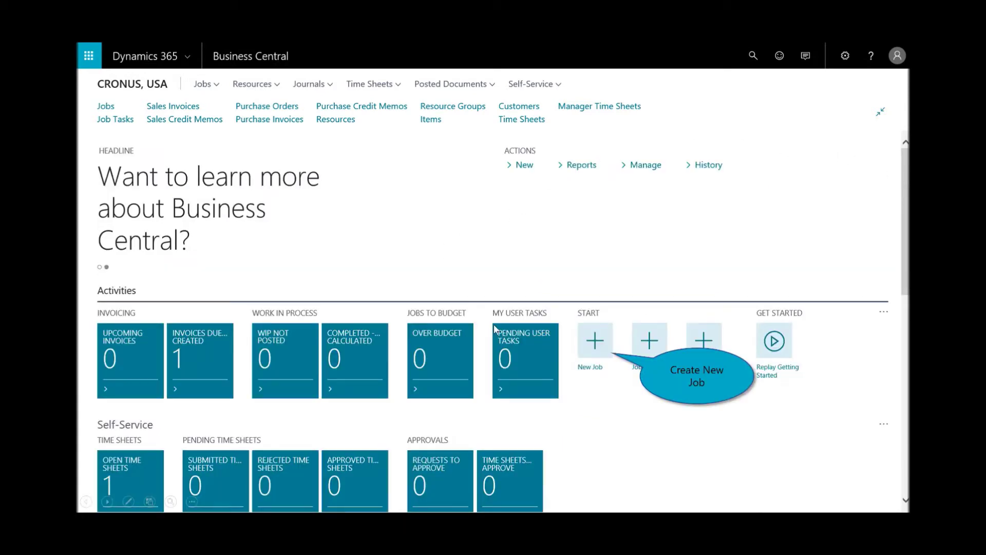
- Create job J00010 'New Office Remodel' for bill-to customer 30000, based on an existing job
{"action": "left_click", "coordinate": [597, 350]}
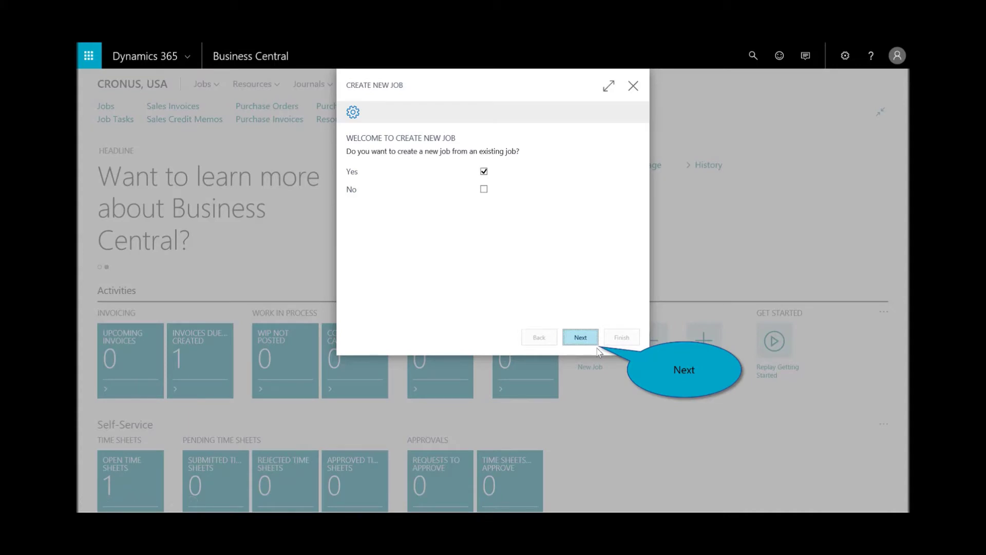
{"action": "left_click", "coordinate": [586, 343]}
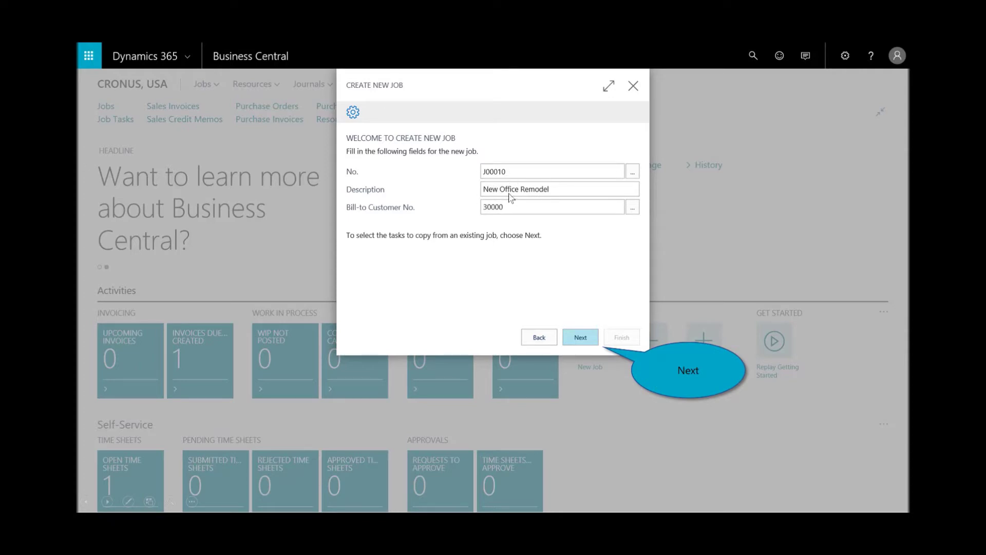
{"action": "left_click", "coordinate": [585, 343]}
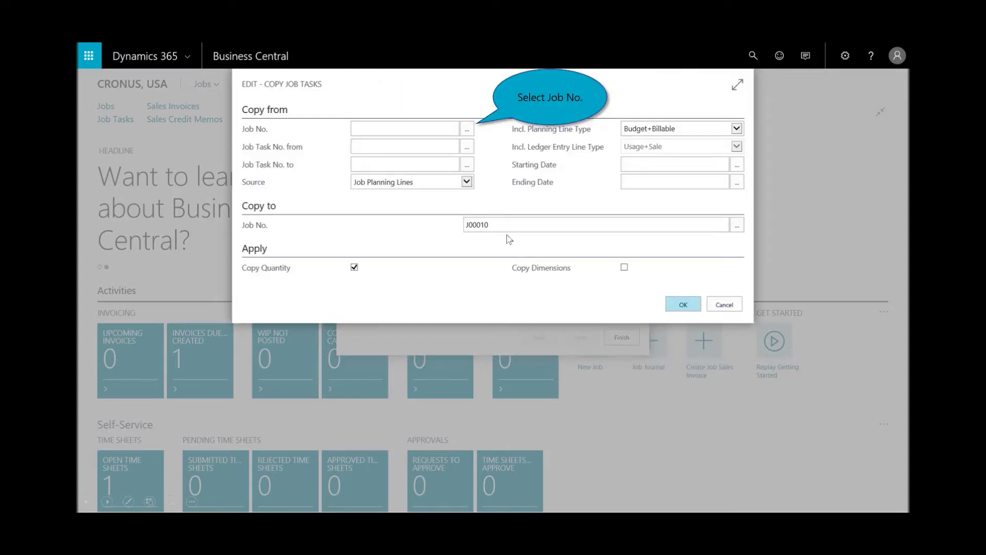
- Copy the job tasks of JOB00010 (Reception Area Remodel) into J00010
{"action": "left_click", "coordinate": [467, 131]}
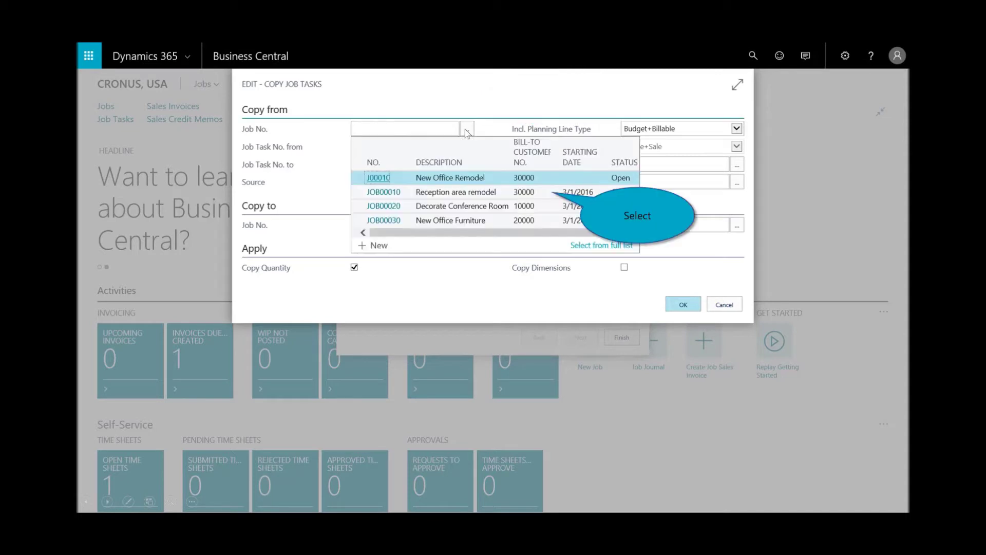
{"action": "left_click", "coordinate": [473, 194]}
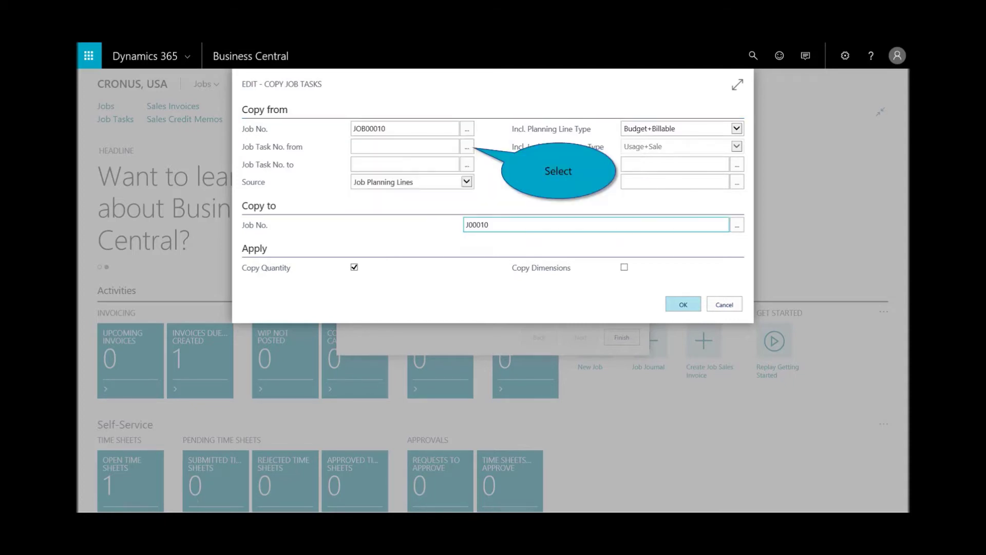
{"action": "left_click", "coordinate": [467, 147]}
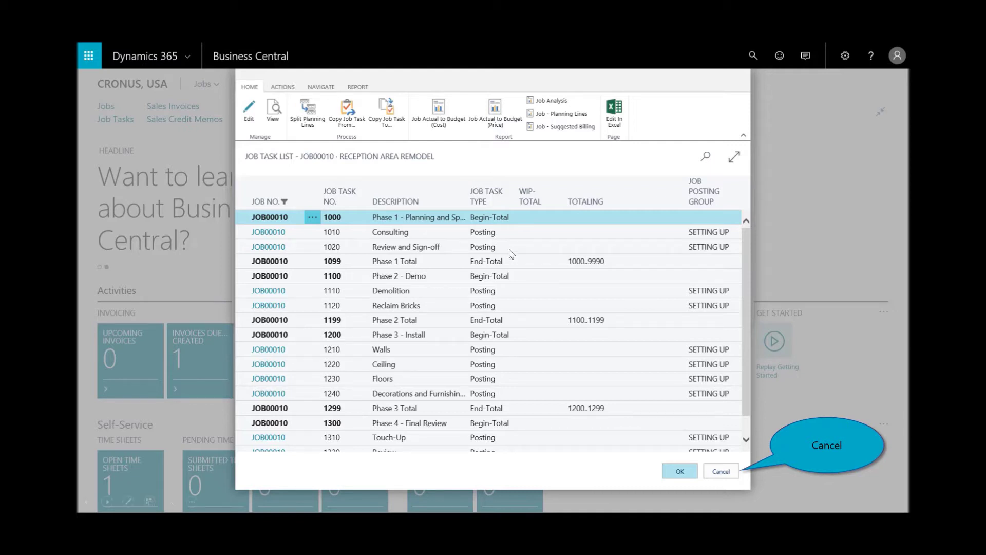
{"action": "left_click", "coordinate": [721, 471]}
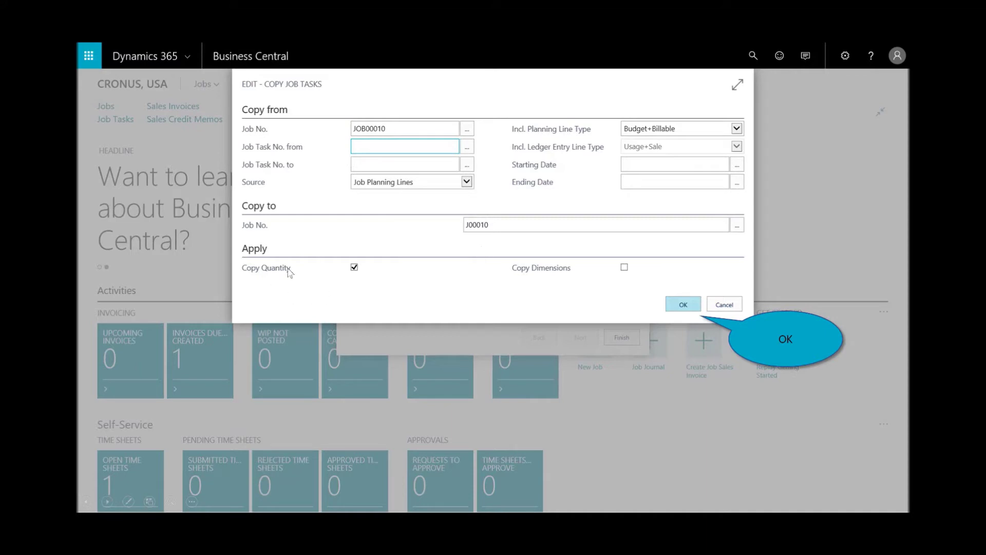
{"action": "left_click", "coordinate": [682, 305]}
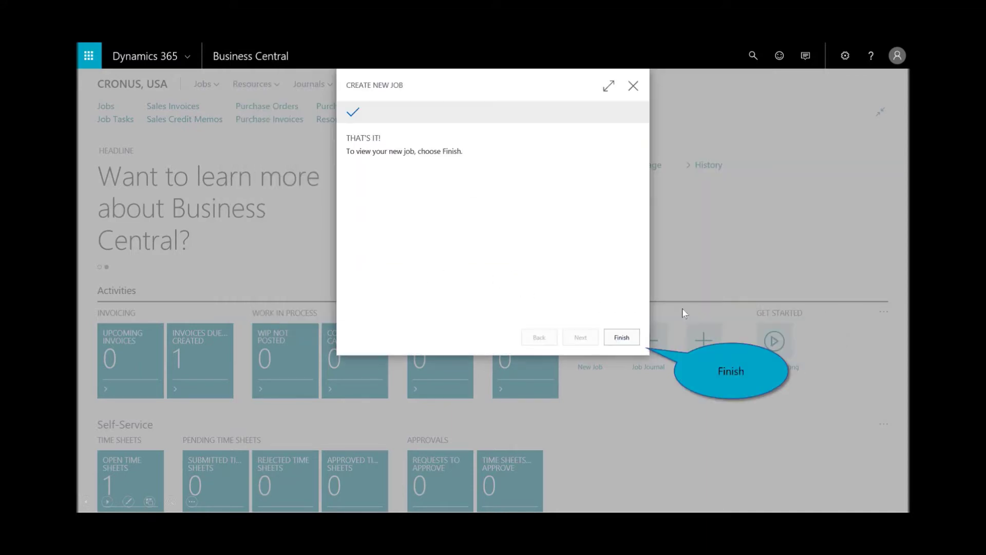
- Finish the Create New Job wizard and open the J00010 job card
{"action": "left_click", "coordinate": [617, 339]}
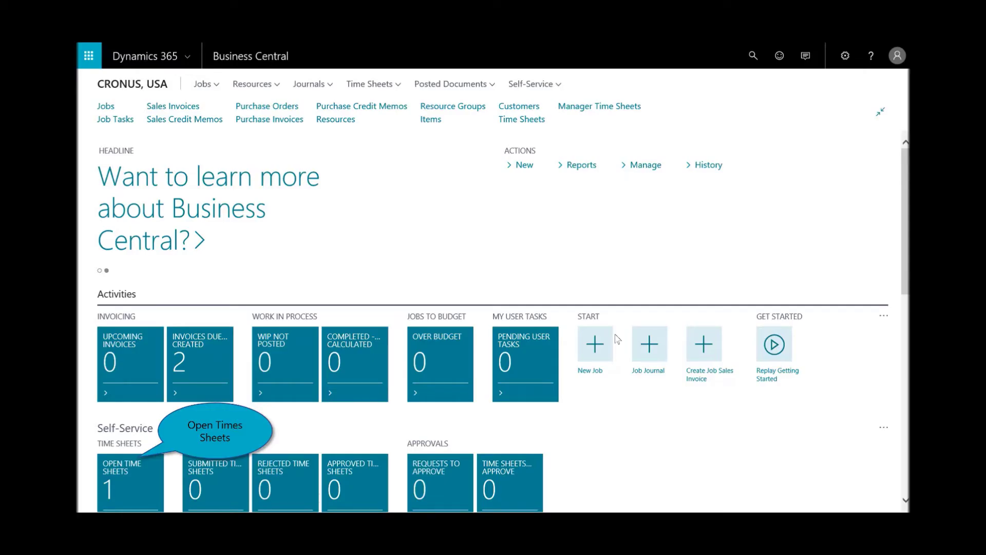
- On time sheet TS00001, set the line to task 1010 Consulting with 8 hours on Tuesday the 10th
{"action": "left_click", "coordinate": [123, 473]}
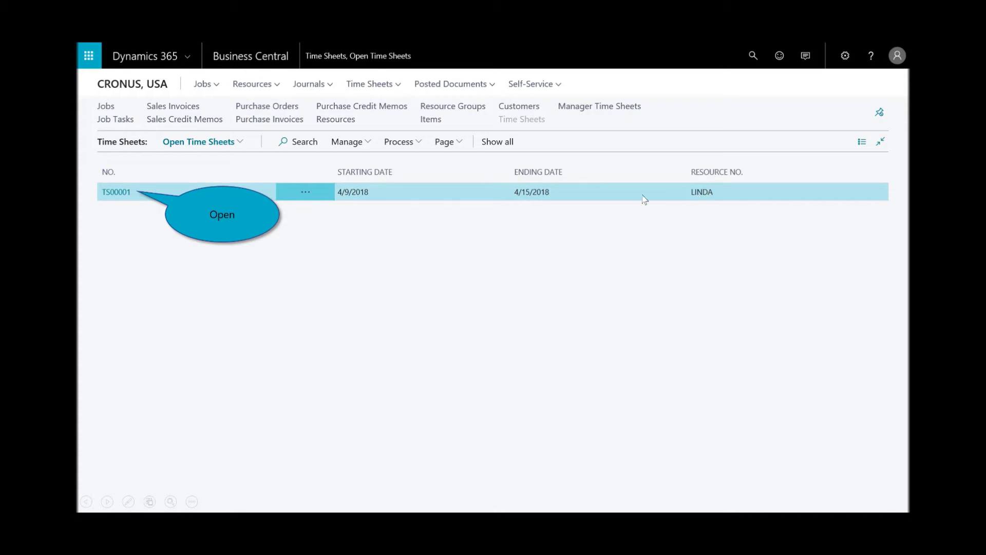
{"action": "left_click", "coordinate": [114, 192]}
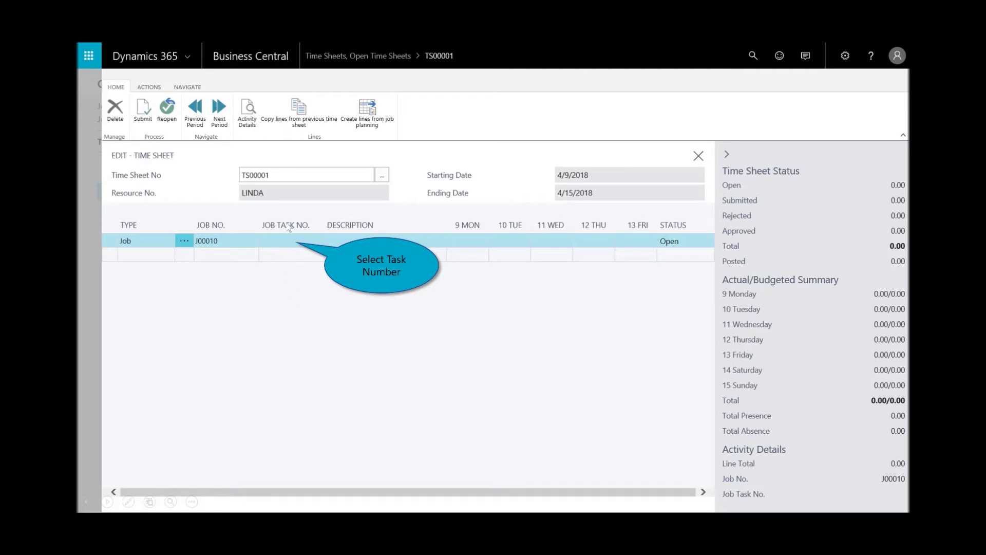
{"action": "left_click", "coordinate": [287, 241]}
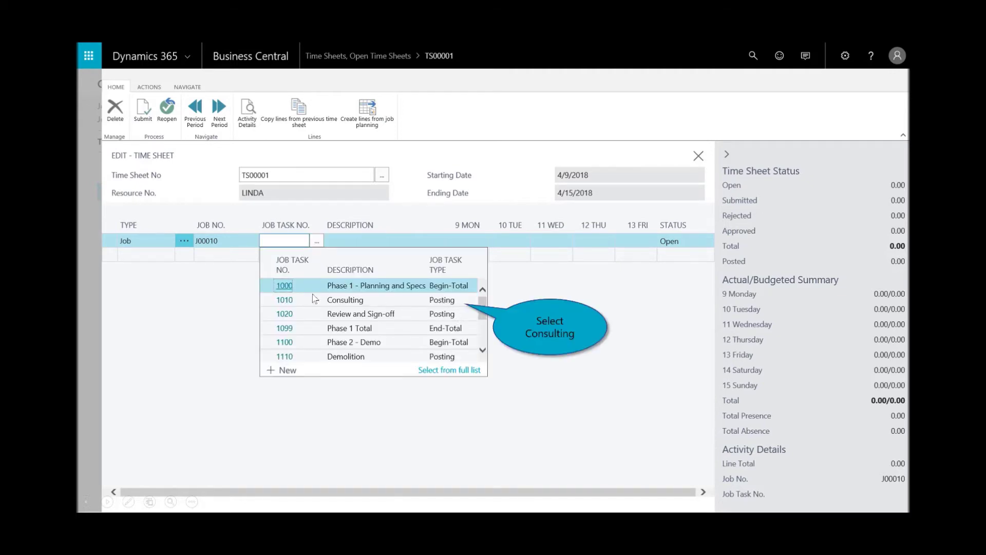
{"action": "left_click", "coordinate": [376, 300]}
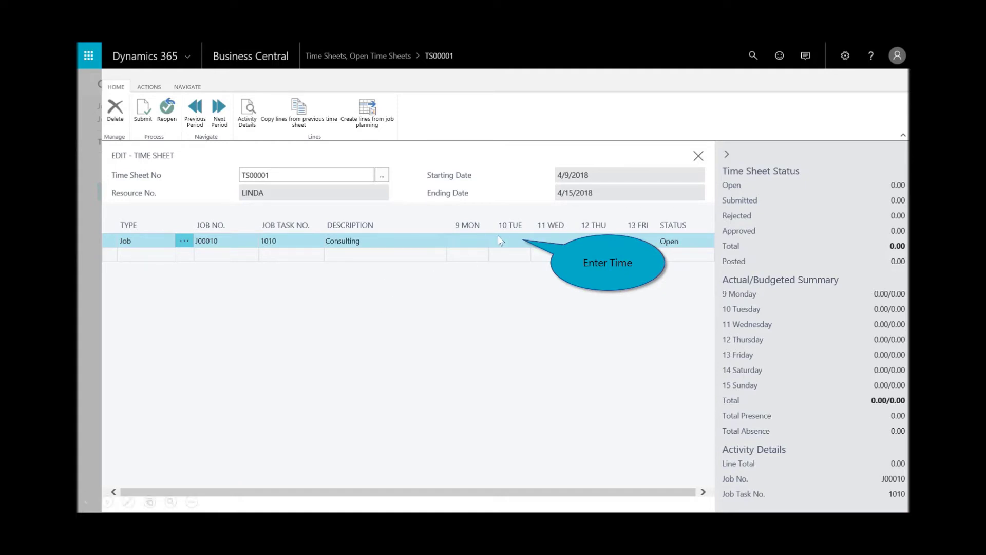
{"action": "left_click", "coordinate": [506, 246]}
{"action": "type", "text": "8"}
{"action": "key", "text": "Tab"}
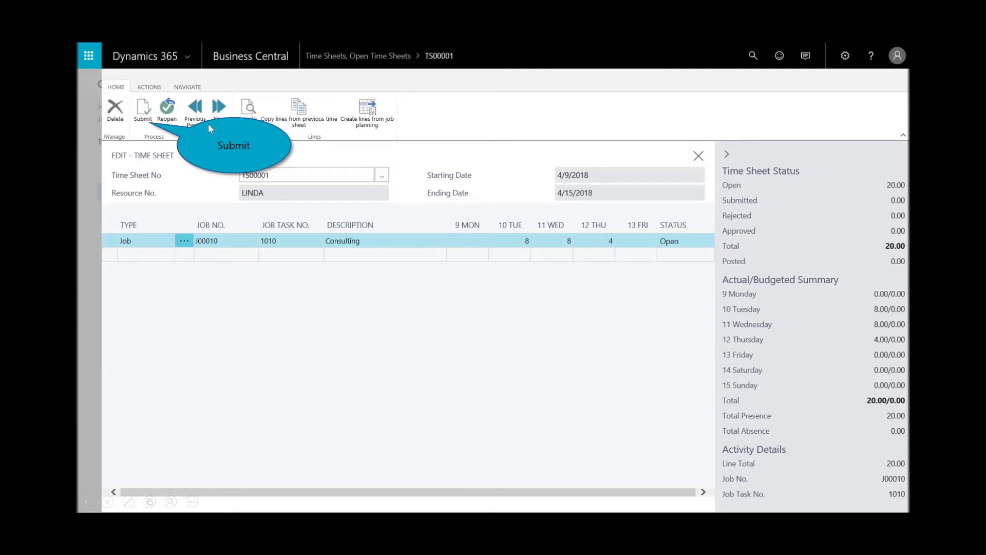
- Submit all open lines of TS00001 for approval and close the time sheet
{"action": "left_click", "coordinate": [148, 114]}
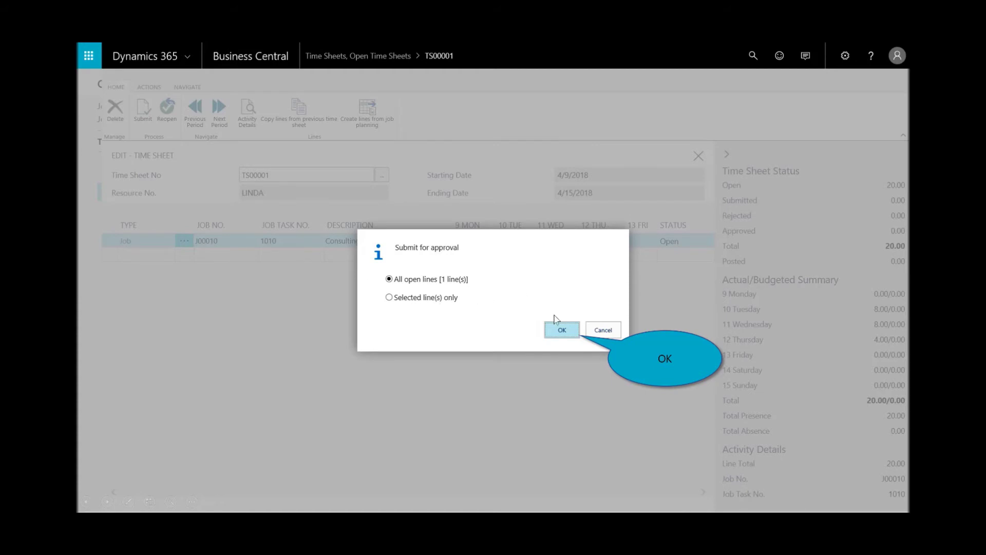
{"action": "left_click", "coordinate": [562, 330]}
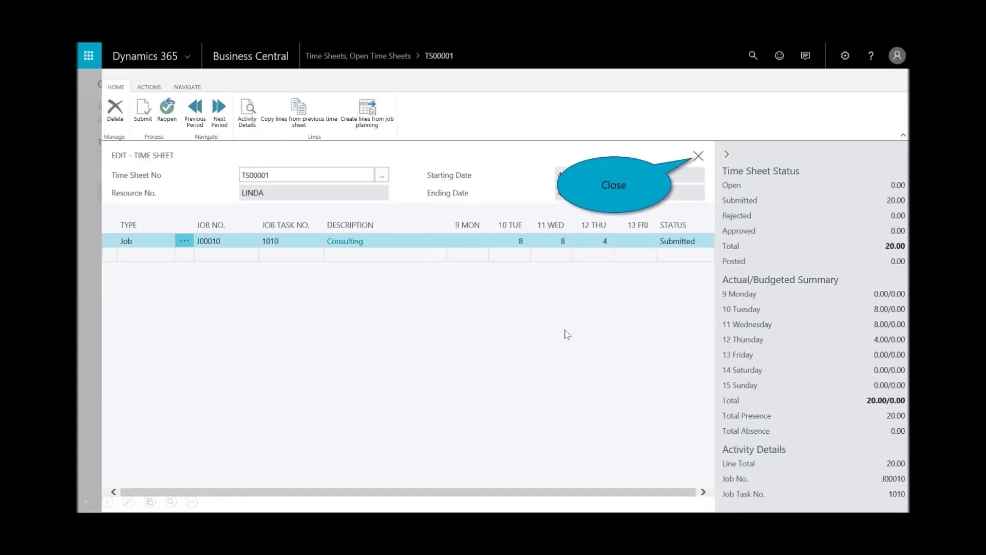
{"action": "left_click", "coordinate": [696, 157]}
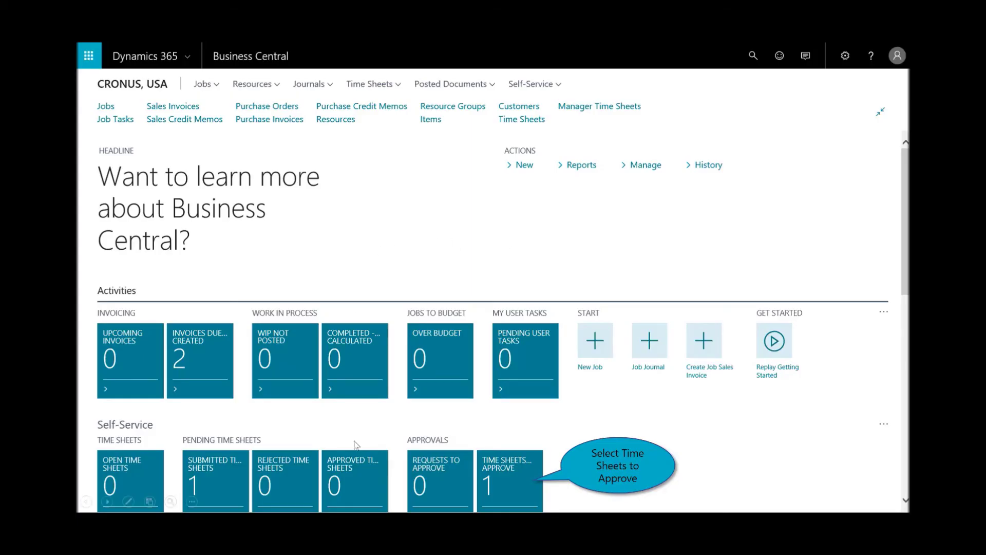
- Approve time sheet TS00001 from the Time Sheets to Approve list, then close it
{"action": "left_click", "coordinate": [514, 472]}
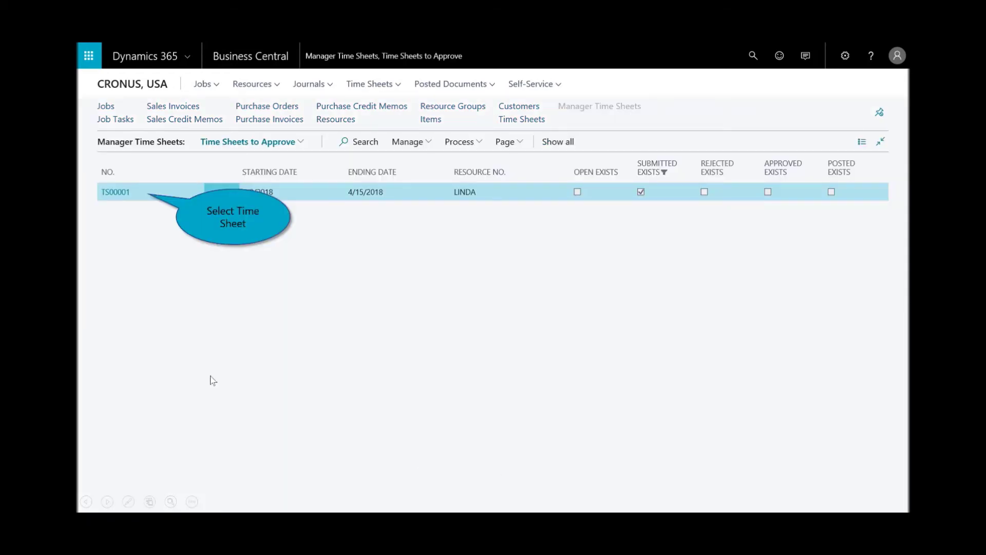
{"action": "left_click", "coordinate": [110, 195]}
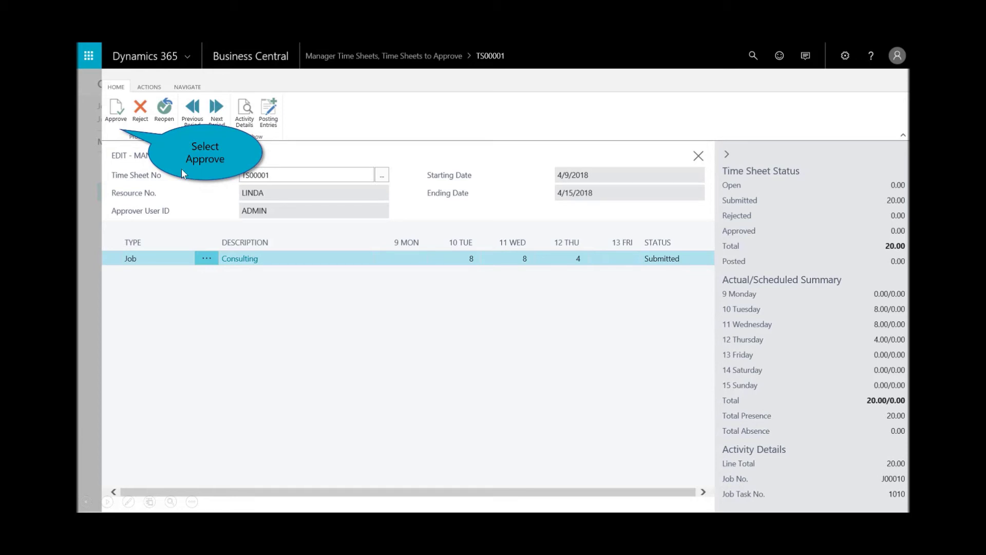
{"action": "left_click", "coordinate": [122, 117]}
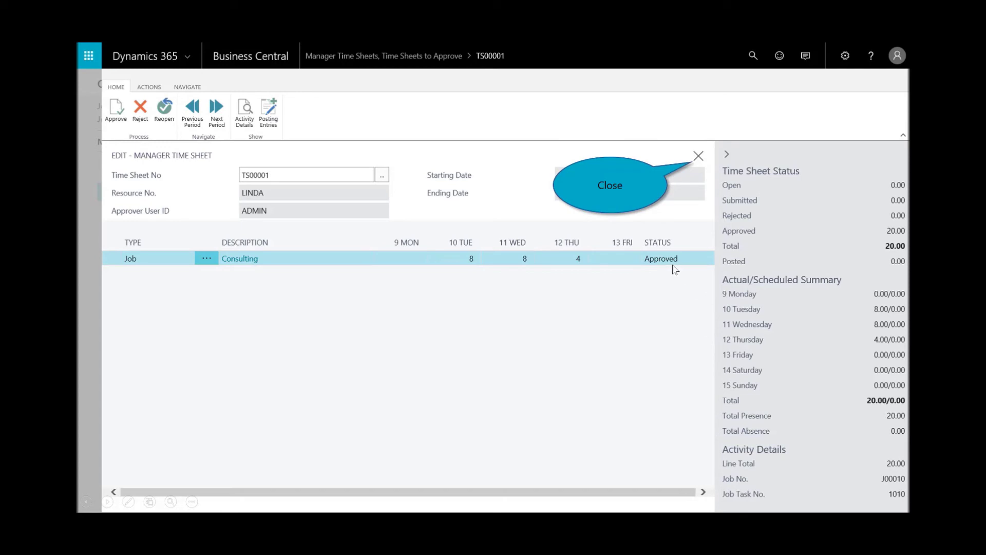
{"action": "left_click", "coordinate": [699, 156]}
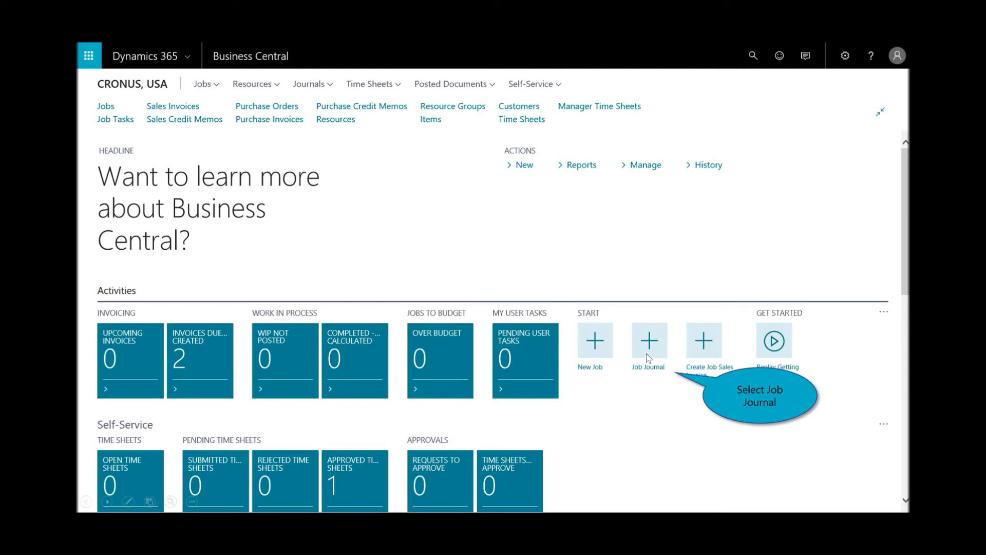
- Suggest job journal lines from approved time sheets and post the 20 Consulting hours for J00010
{"action": "left_click", "coordinate": [646, 353]}
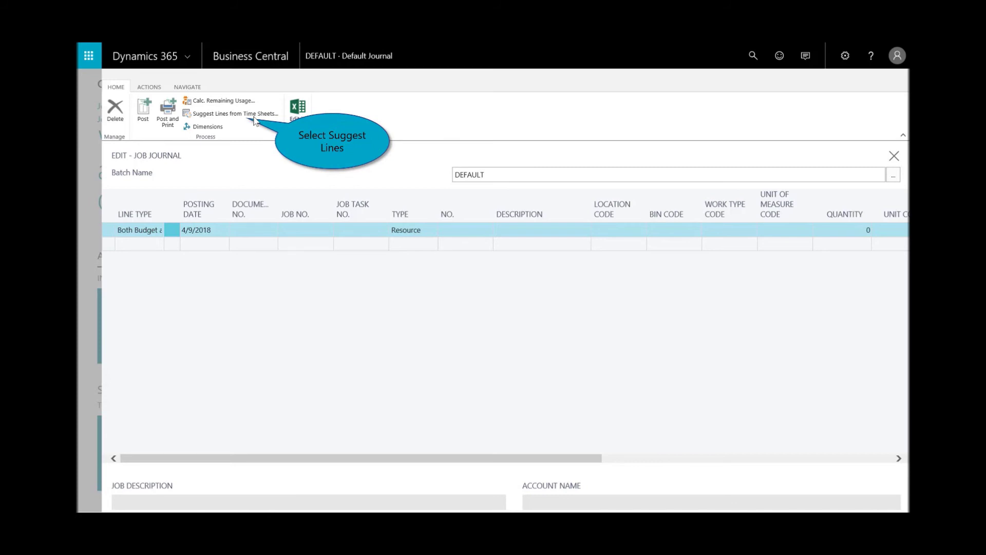
{"action": "left_click", "coordinate": [237, 115]}
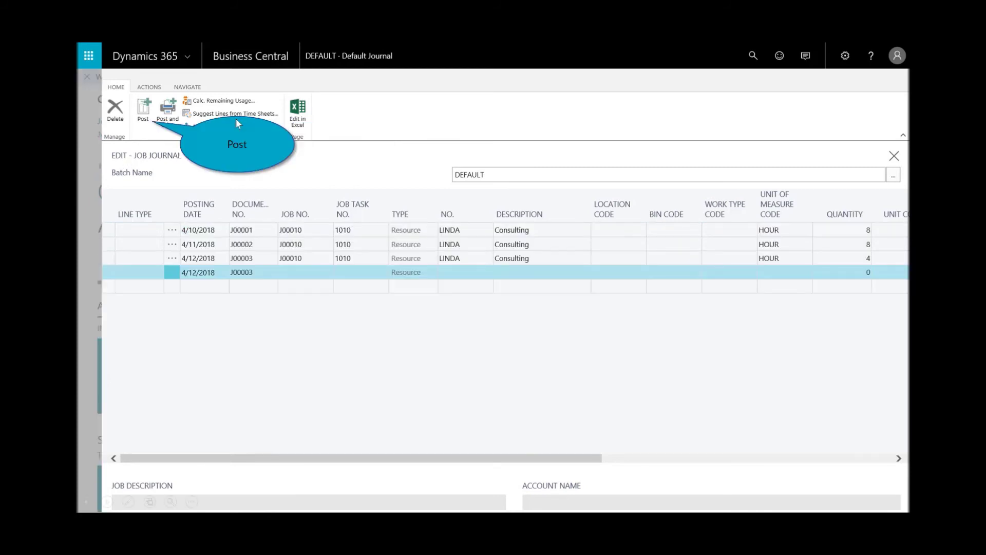
{"action": "left_click", "coordinate": [139, 114]}
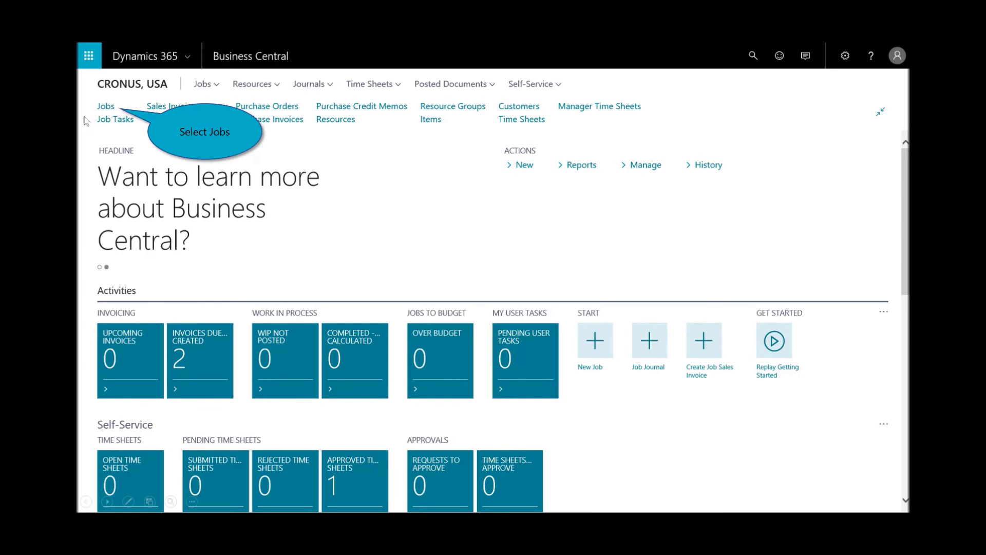
- From the Jobs list, run Create Job Sales Invoice for job J00010
{"action": "left_click", "coordinate": [106, 108]}
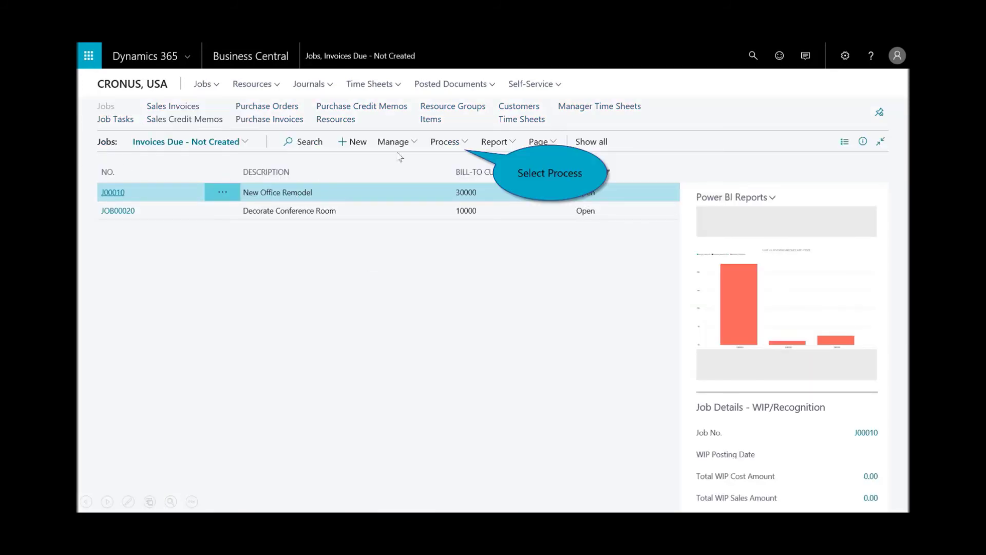
{"action": "left_click", "coordinate": [460, 141]}
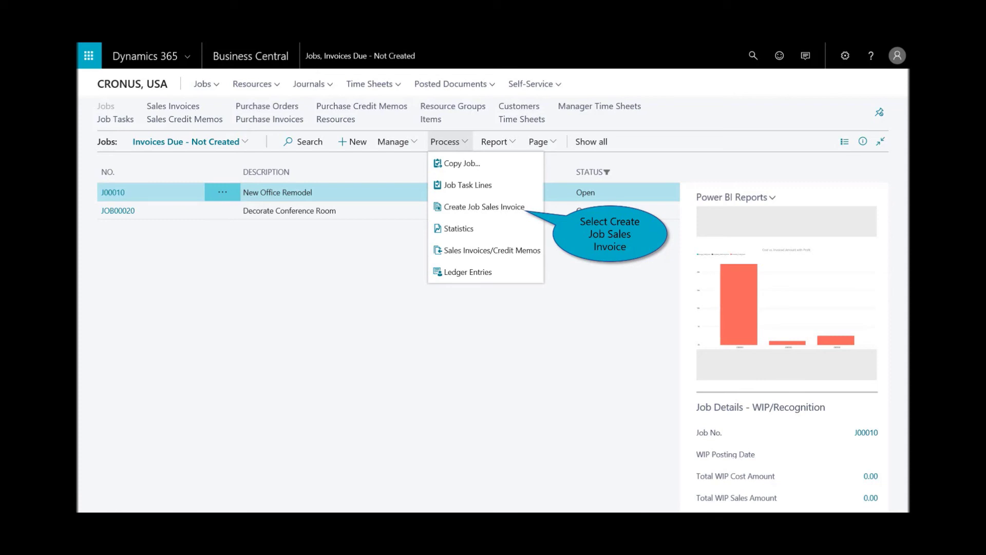
{"action": "left_click", "coordinate": [504, 208]}
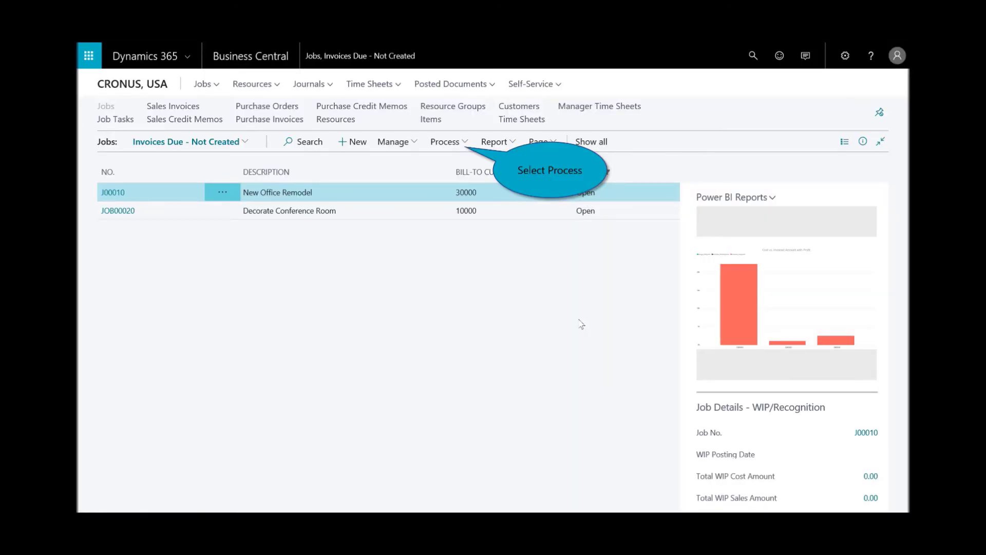
- Open job J00010's sales invoice S-INV102226 as a PDF, then close it
{"action": "left_click", "coordinate": [453, 144]}
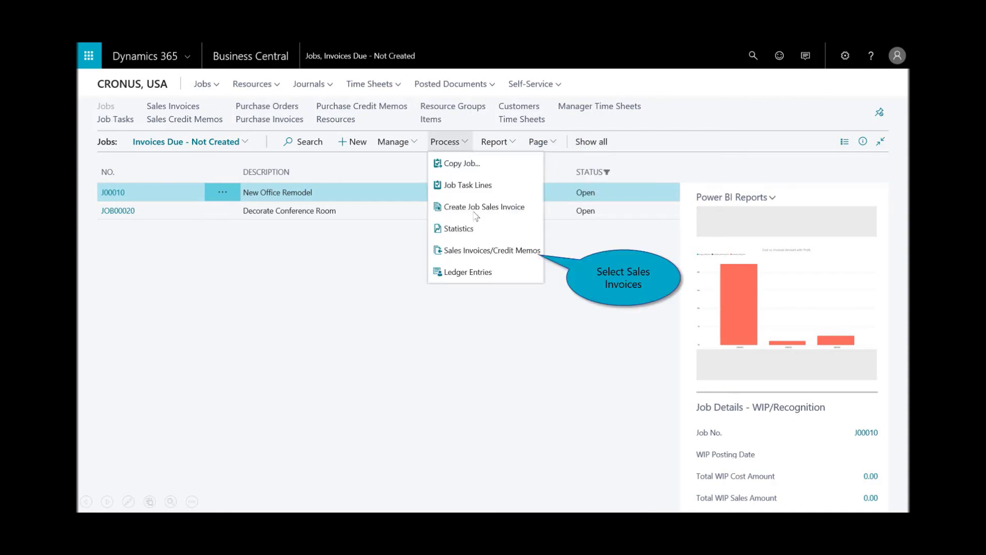
{"action": "left_click", "coordinate": [497, 252]}
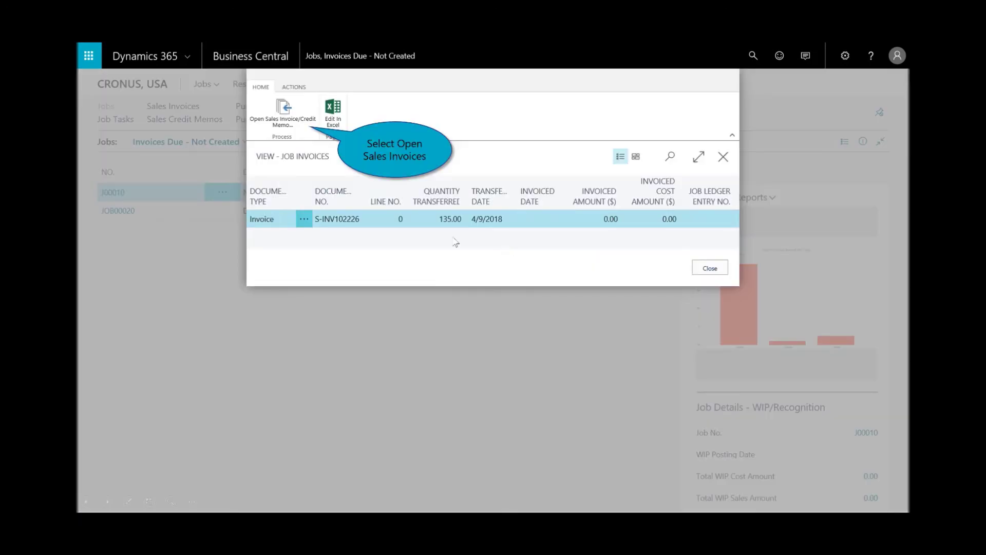
{"action": "left_click", "coordinate": [288, 116]}
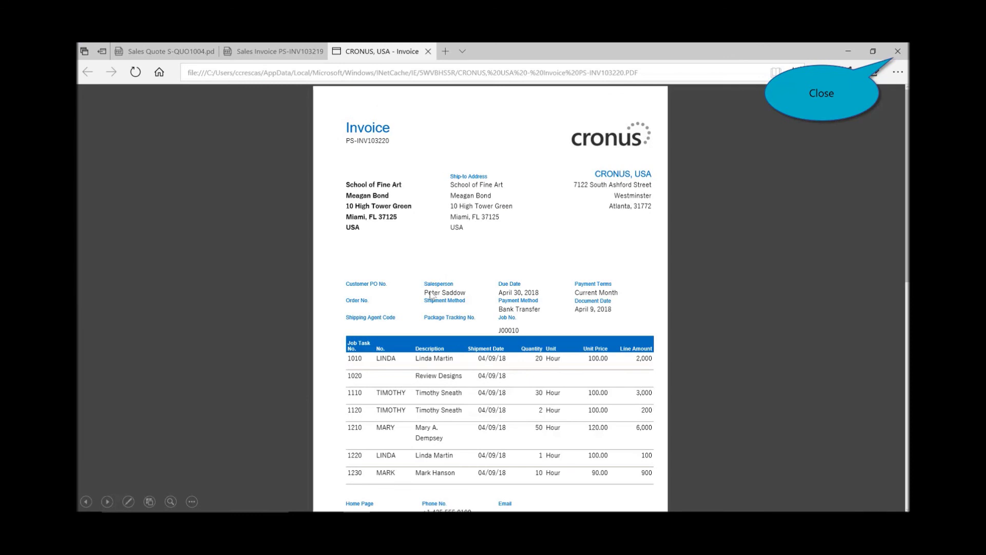
{"action": "left_click", "coordinate": [898, 51]}
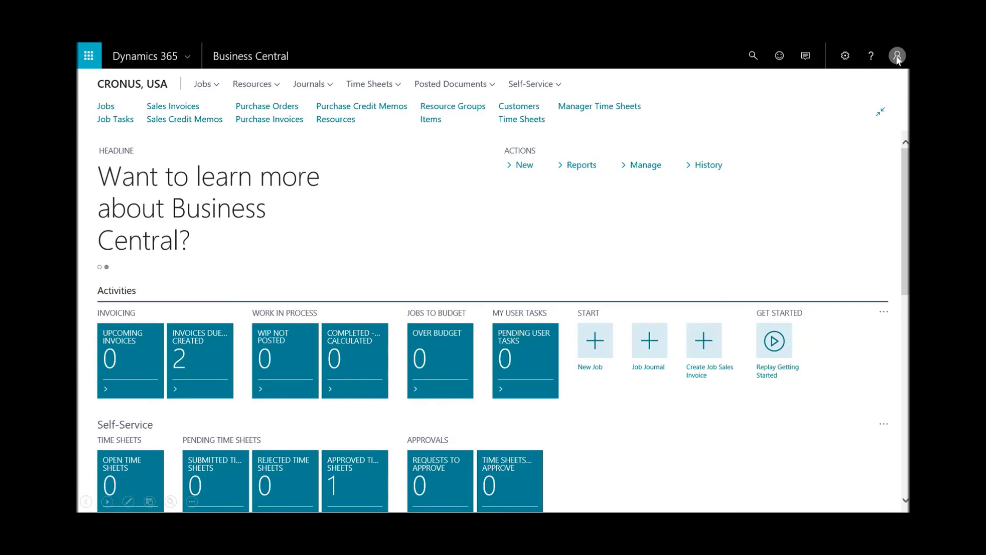